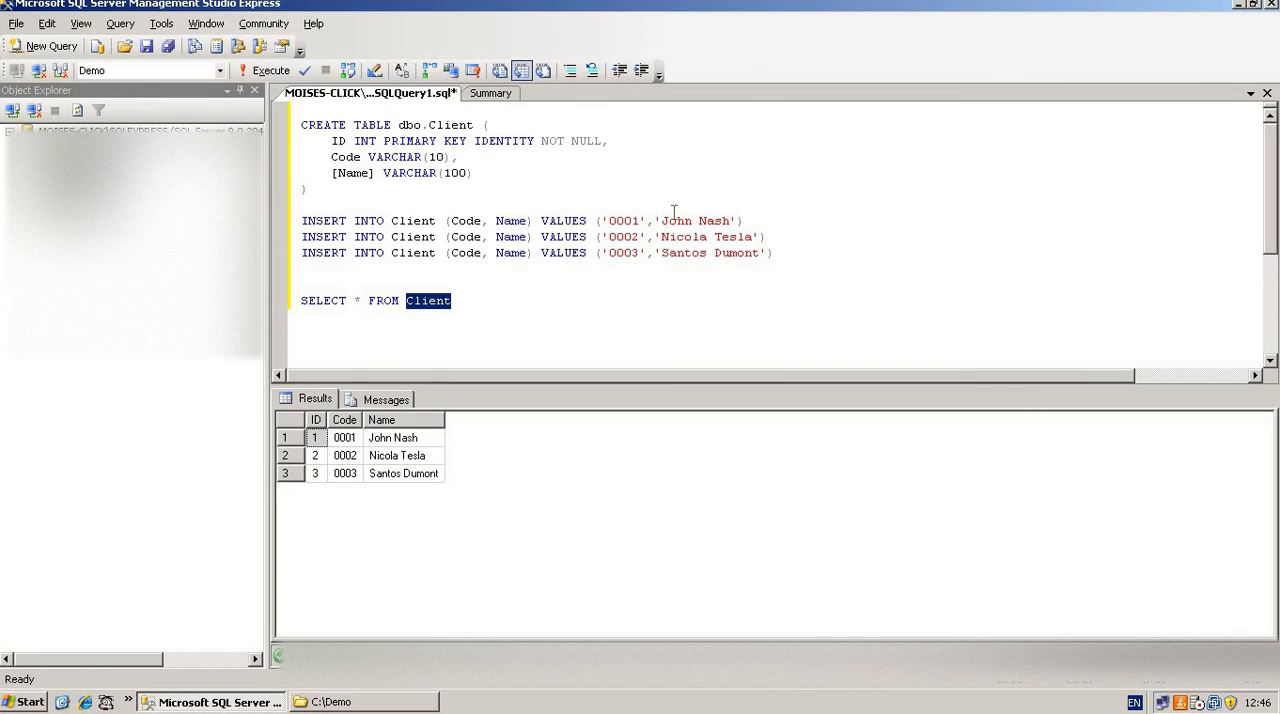
# Run only the SELECT * FROM Client statement, and highlight the table name Client in it
pyautogui.click(524, 291)
pyautogui.doubleClick(438, 300)
pyautogui.click(470, 300)
pyautogui.moveTo(474, 300); pyautogui.dragTo(292, 294)
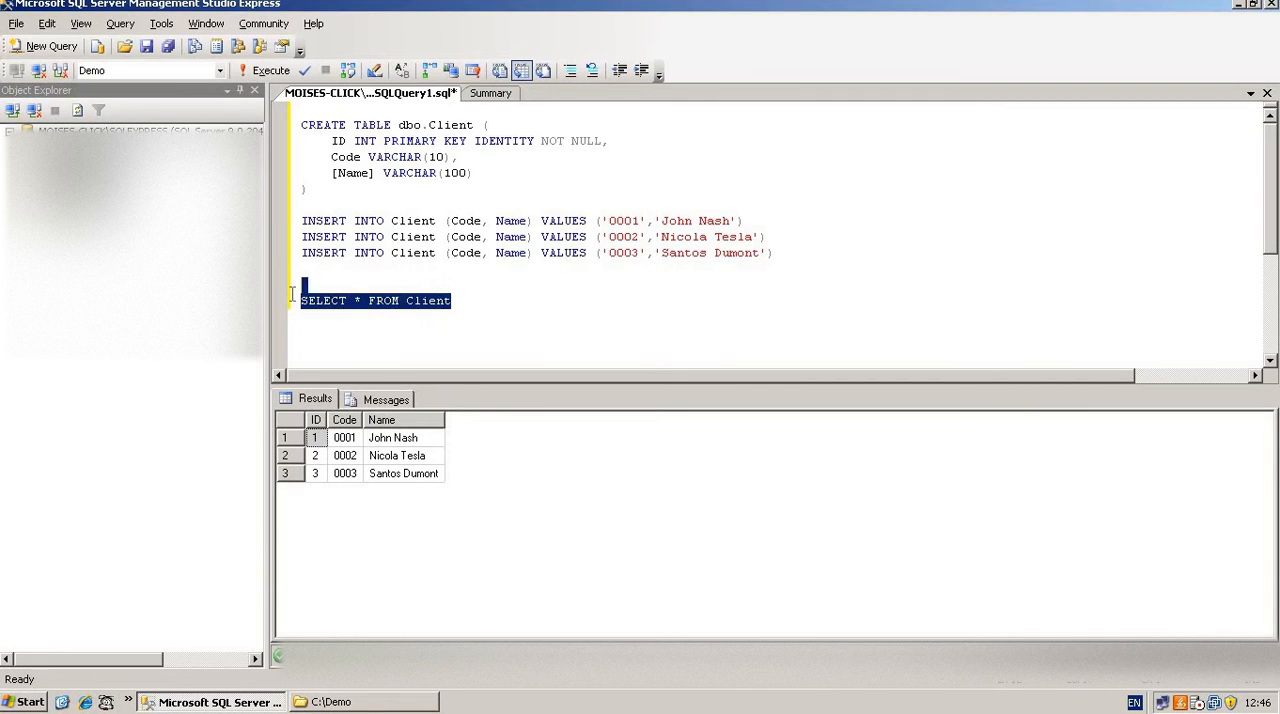
pyautogui.click(265, 71)
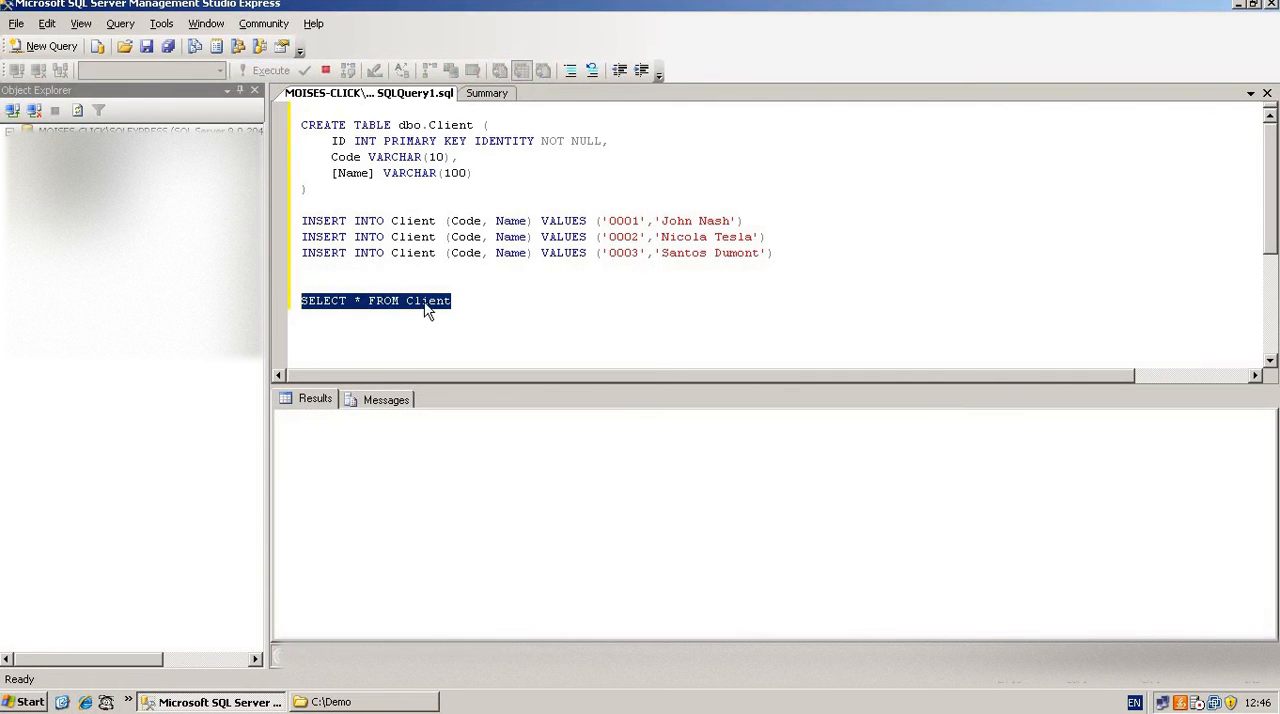
pyautogui.click(476, 311)
pyautogui.moveTo(476, 311); pyautogui.dragTo(289, 321)
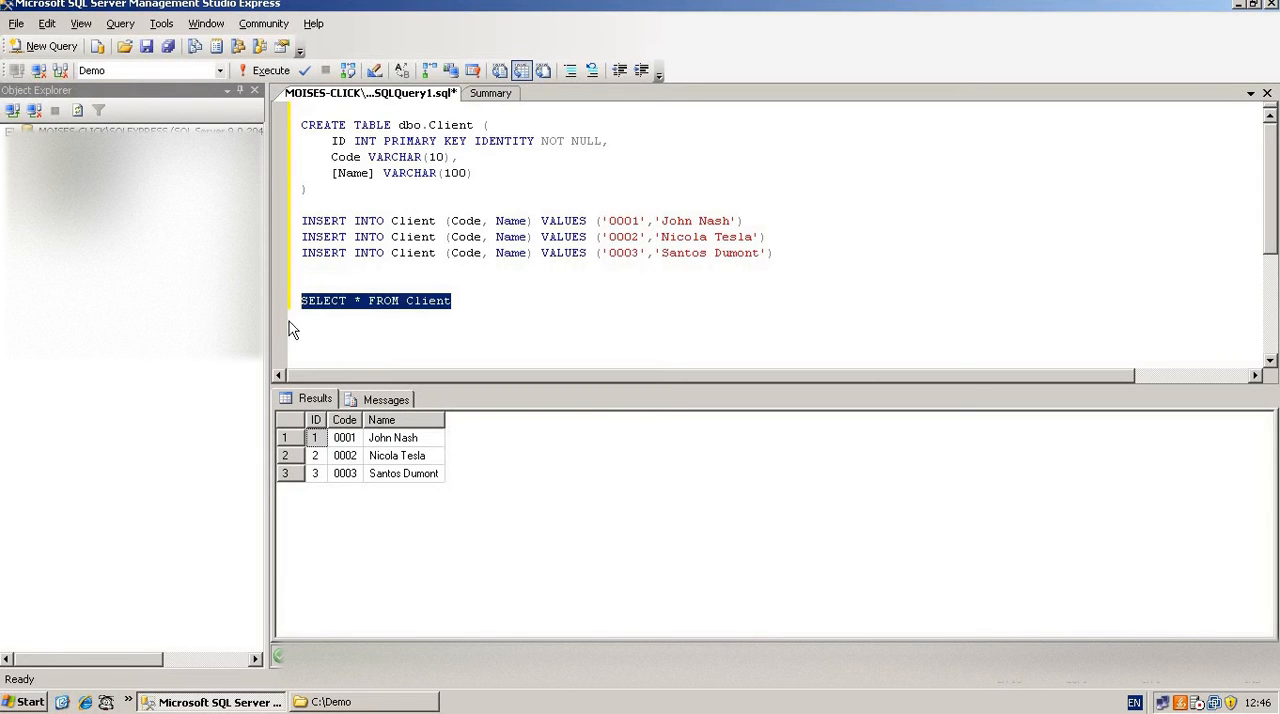
pyautogui.doubleClick(437, 310)
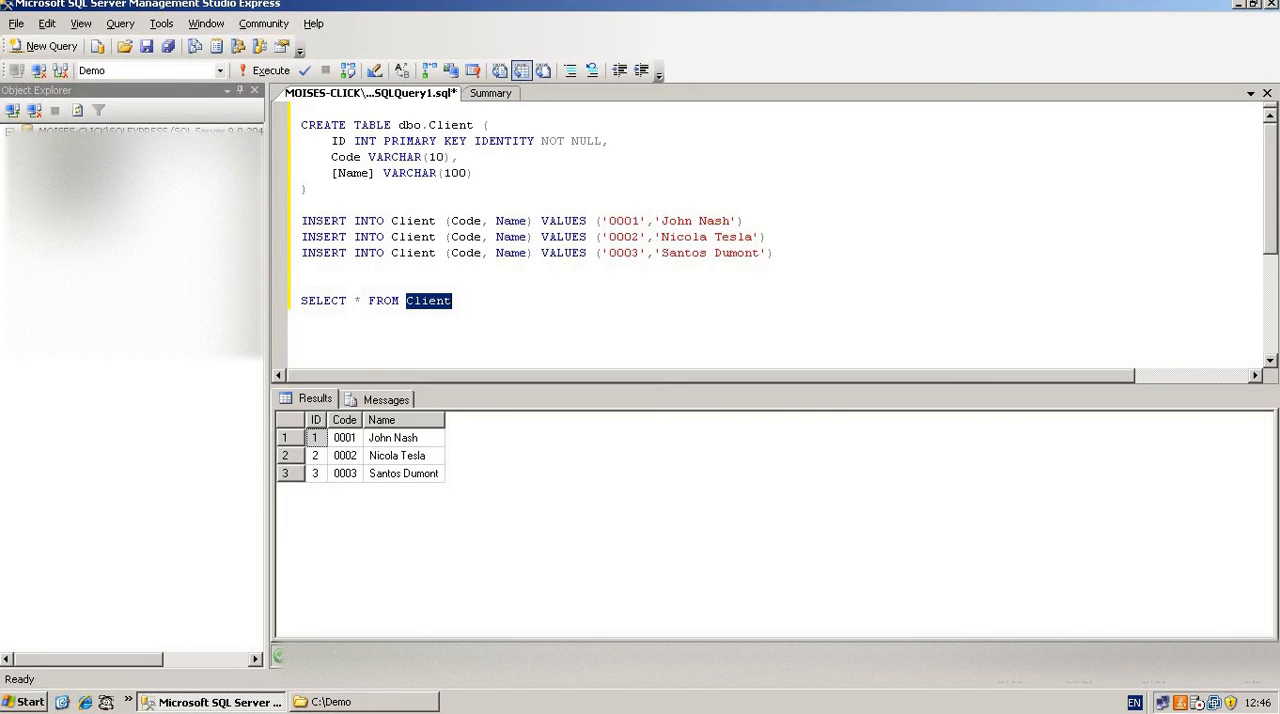
# In the keyboard options, assign the query text "SELECT * FROM" to the Ctrl+3 query shortcut
pyautogui.click(162, 26)
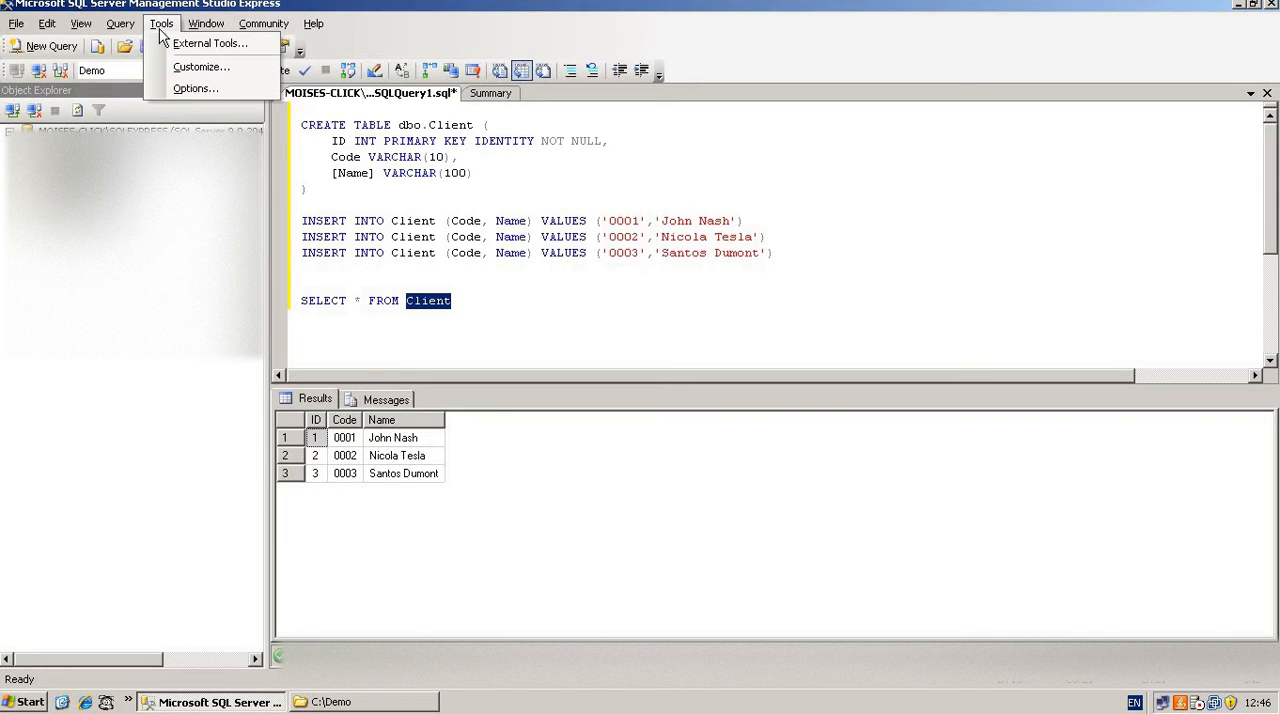
pyautogui.click(196, 89)
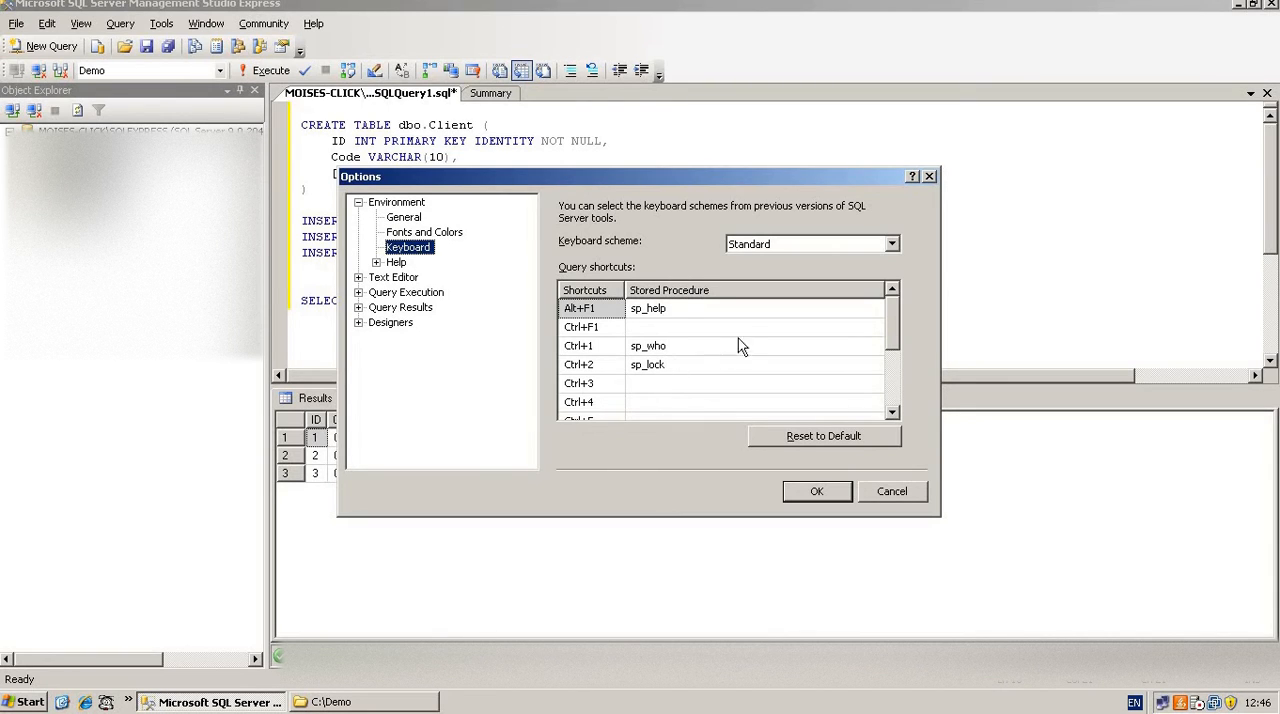
pyautogui.moveTo(892, 319)
pyautogui.mouseDown()
pyautogui.moveTo(900, 400)
pyautogui.moveTo(899, 309)
pyautogui.mouseUp()
pyautogui.scroll(-2, 895, 335)
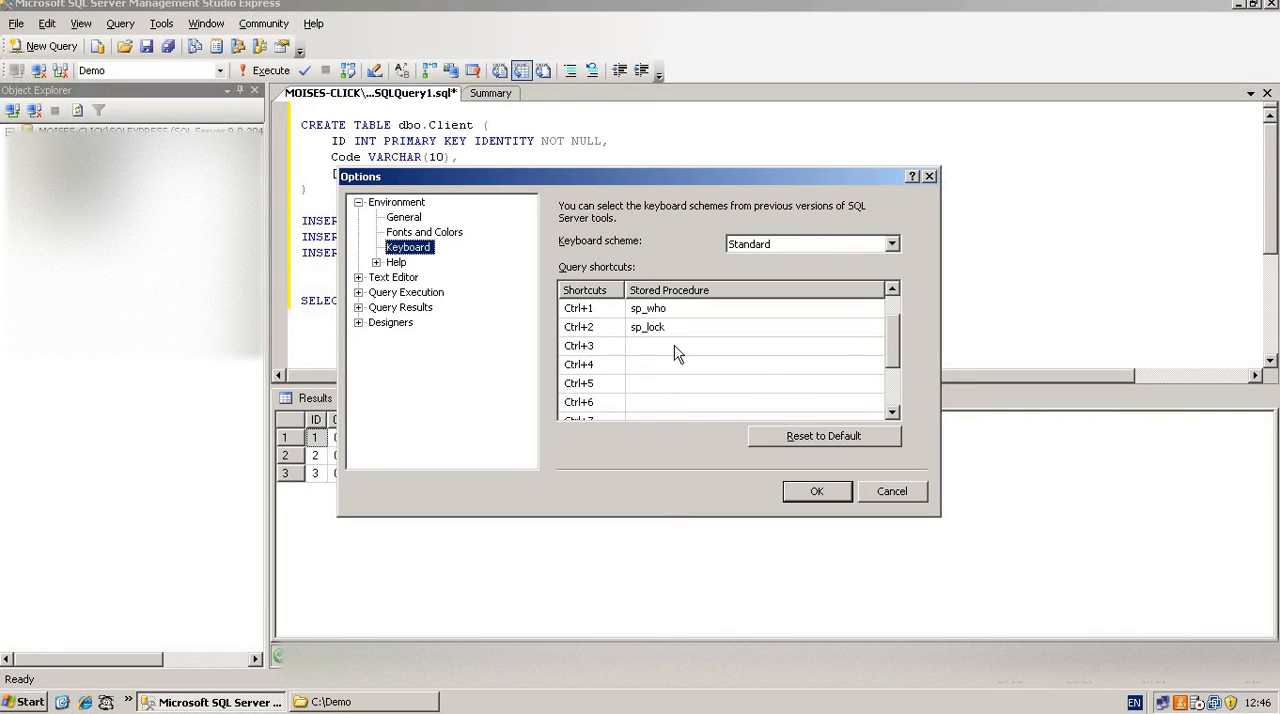
pyautogui.click(648, 346)
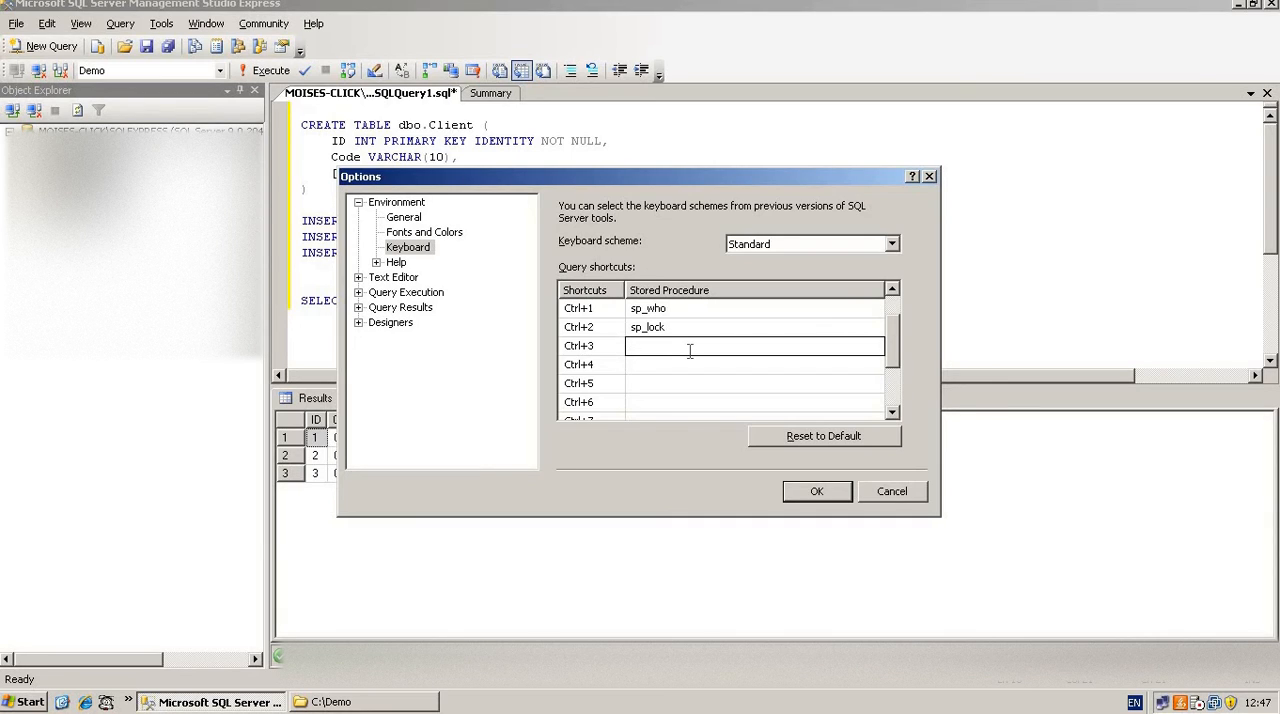
pyautogui.write('SELECT * FROM')
# Assign the query text "SELECT TOP 100 * FROM" to the Ctrl+4 query shortcut
pyautogui.click(632, 364)
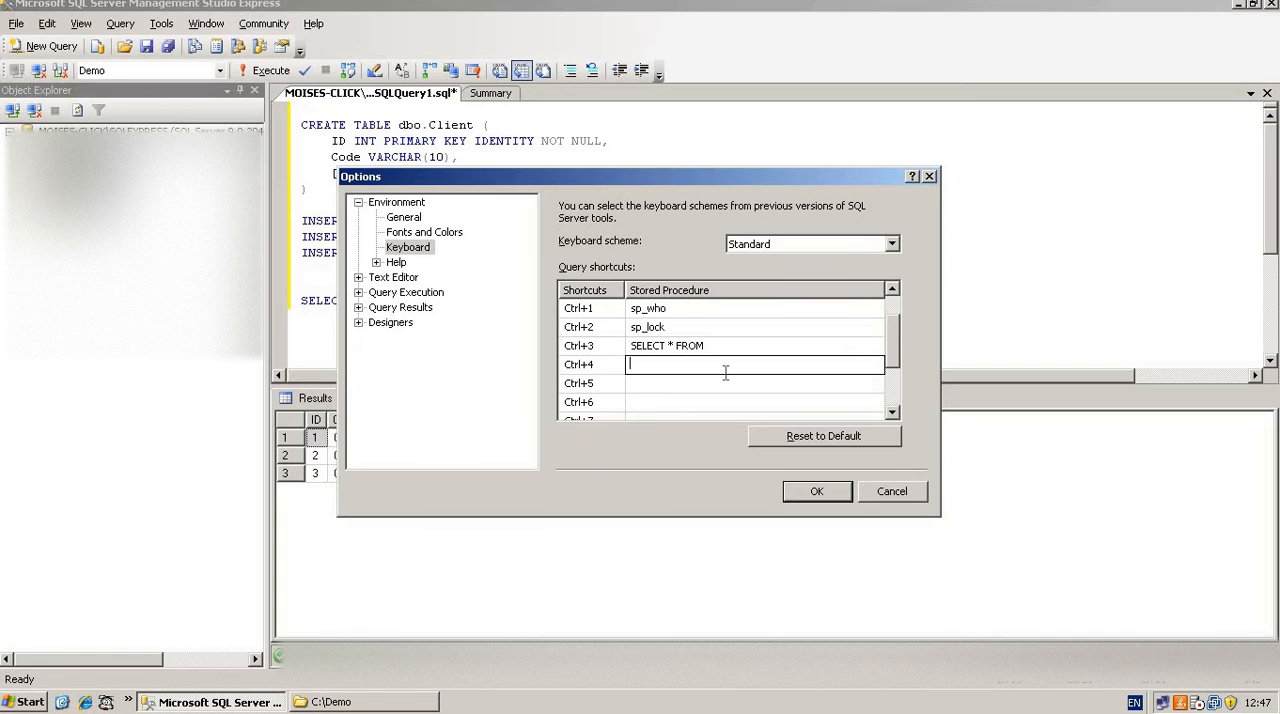
pyautogui.write('SELECT TOP 100 * FROM')
# Assign "SELECT COUNT(0) FROM" to the Ctrl+5 query shortcut and save the options
pyautogui.click(709, 388)
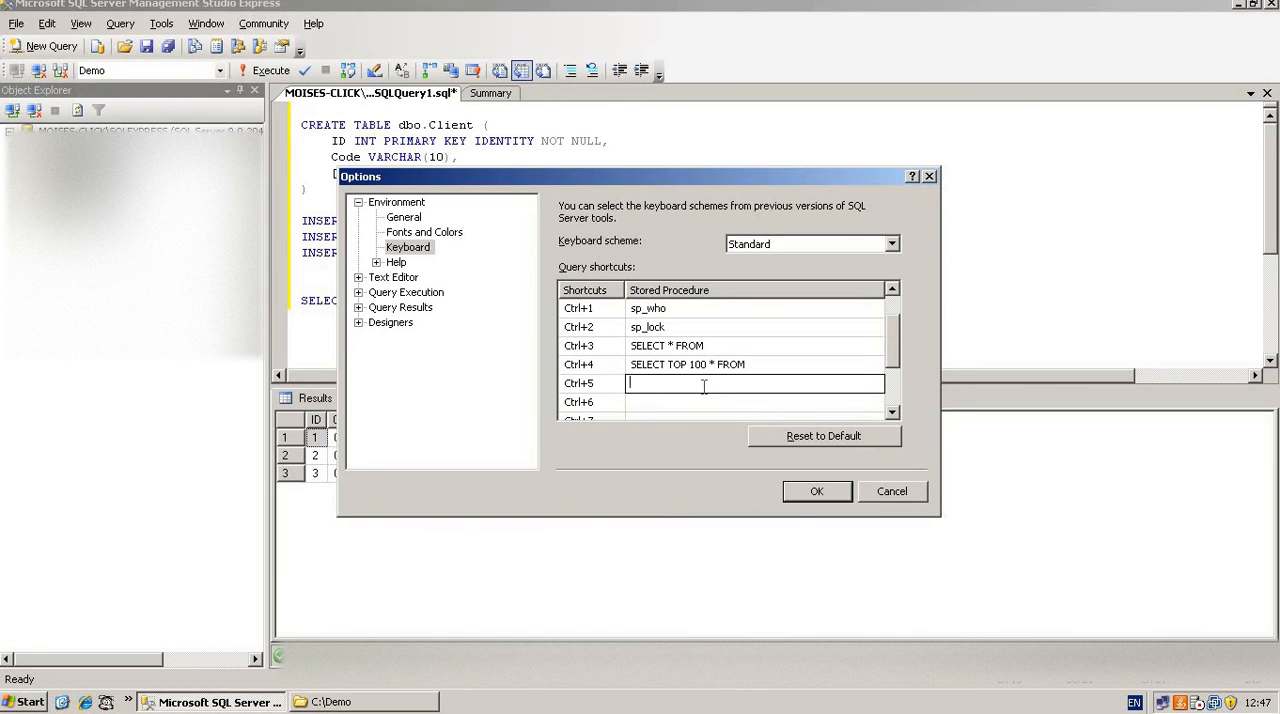
pyautogui.write('SELECT COUNT()0')
pyautogui.write(' FROM')
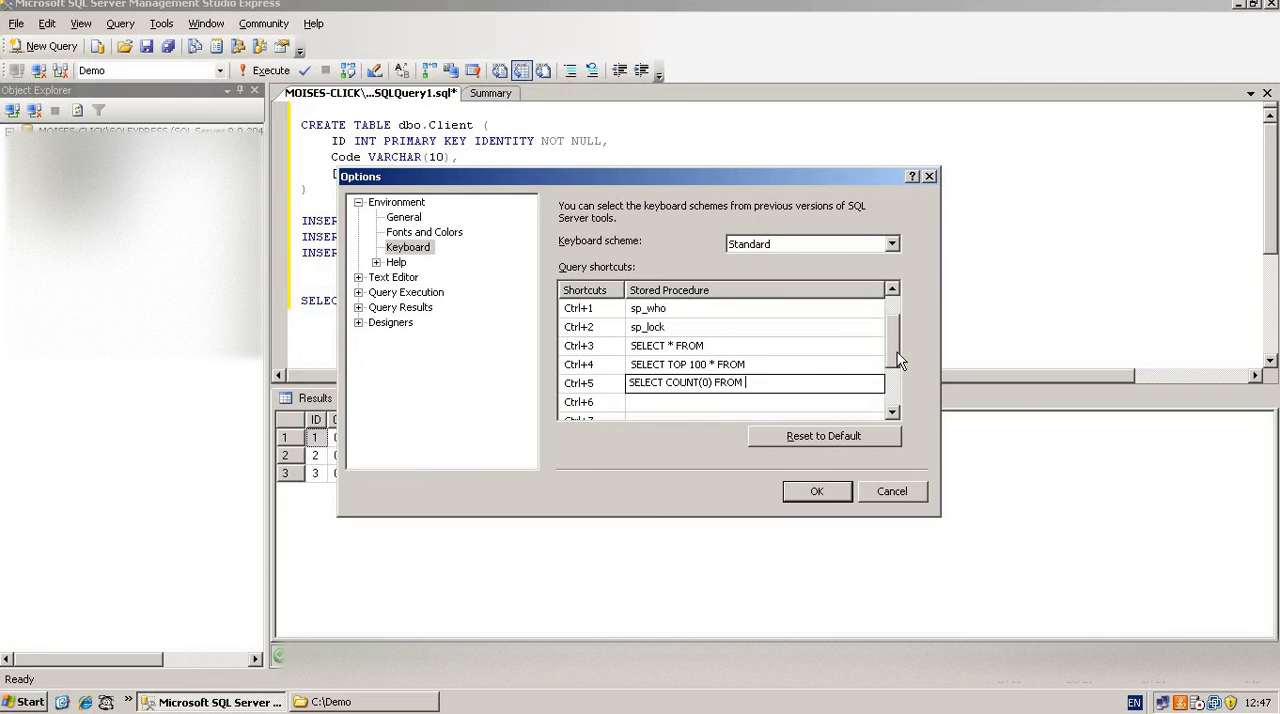
pyautogui.moveTo(897, 352); pyautogui.dragTo(898, 375)
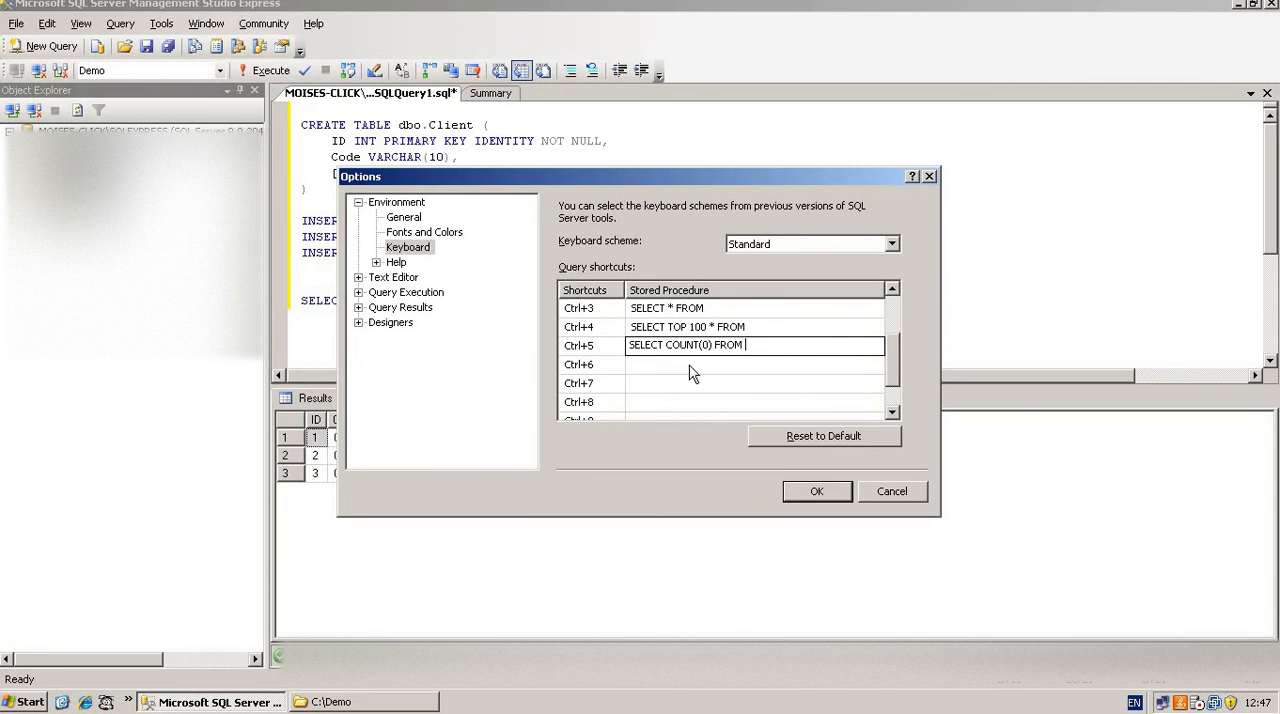
pyautogui.moveTo(894, 368)
pyautogui.mouseDown()
pyautogui.moveTo(896, 311)
pyautogui.moveTo(884, 372)
pyautogui.moveTo(893, 360)
pyautogui.mouseUp()
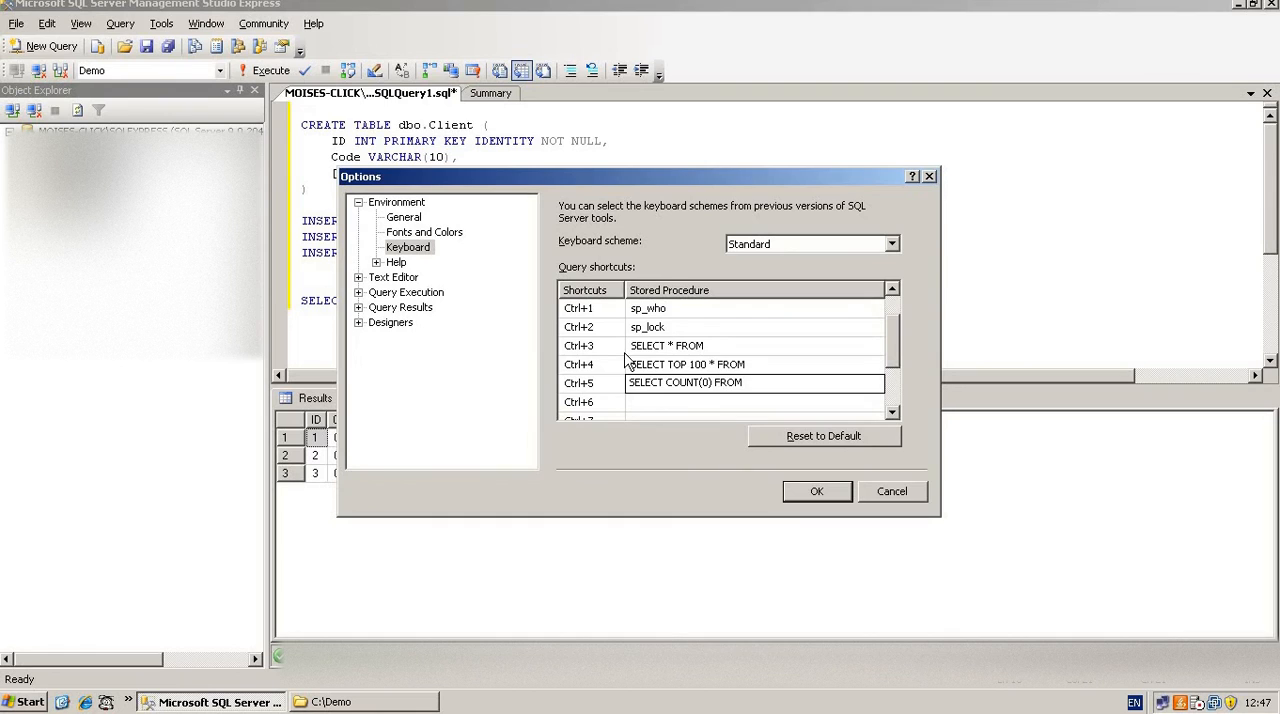
pyautogui.click(814, 498)
# Select the whole query script and launch a second instance of SQL Server Management Studio Express
pyautogui.click(528, 322)
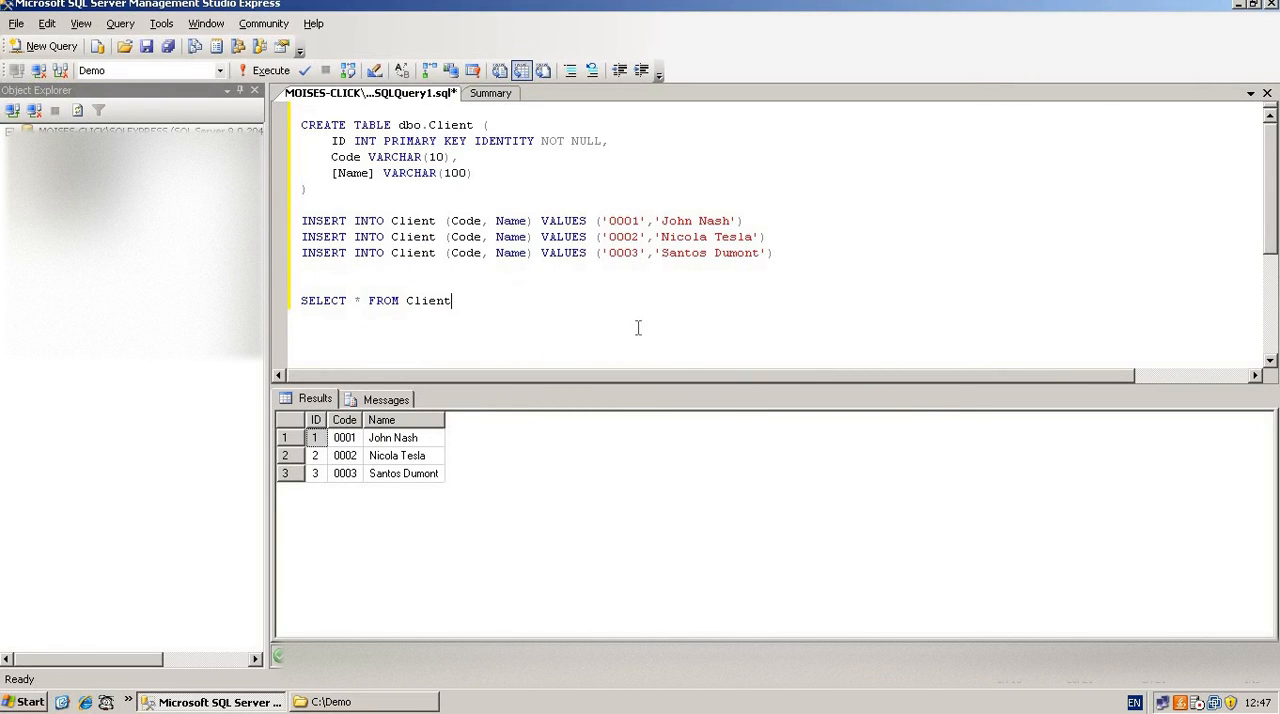
pyautogui.hotkey('ctrl', 'a')
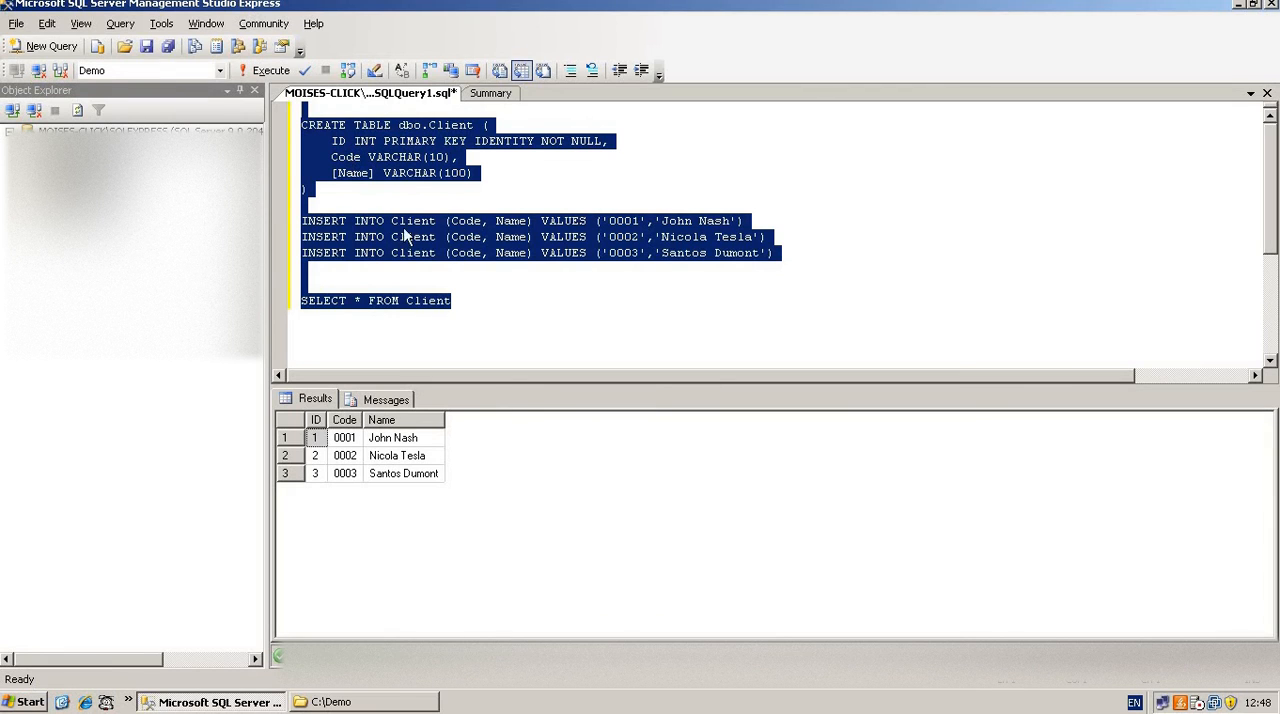
pyautogui.click(22, 702)
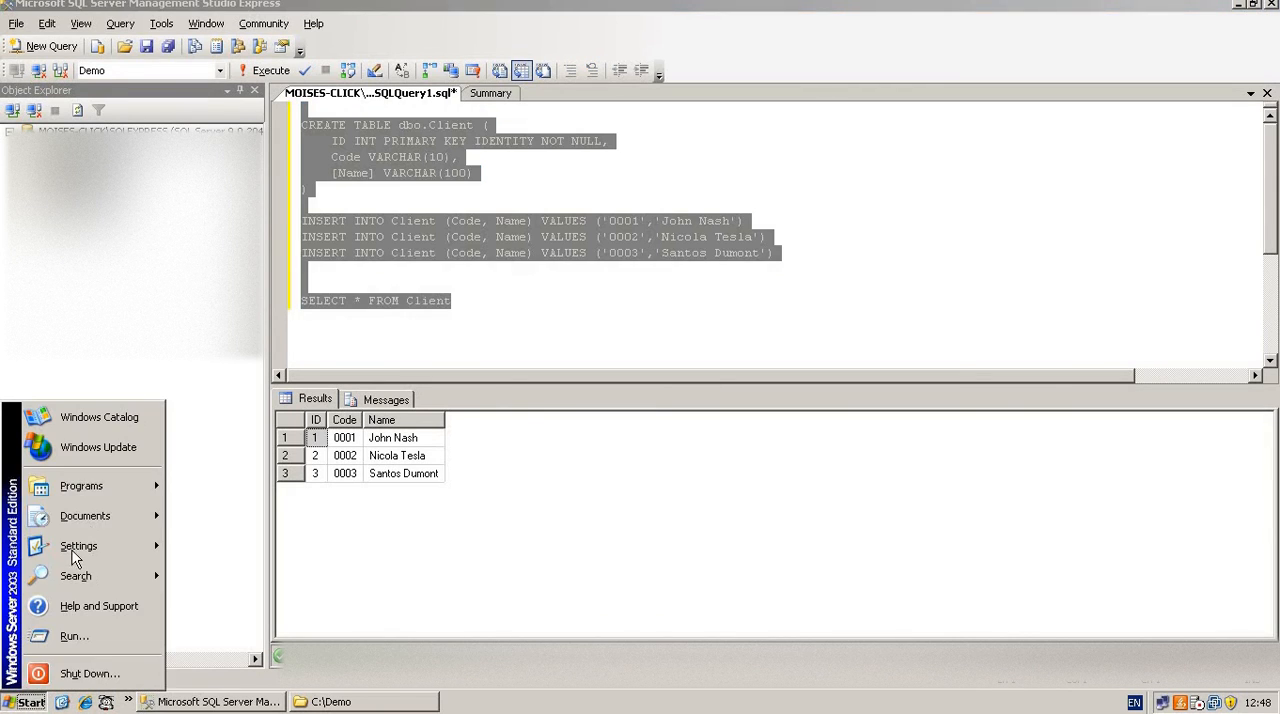
pyautogui.moveTo(80, 489)
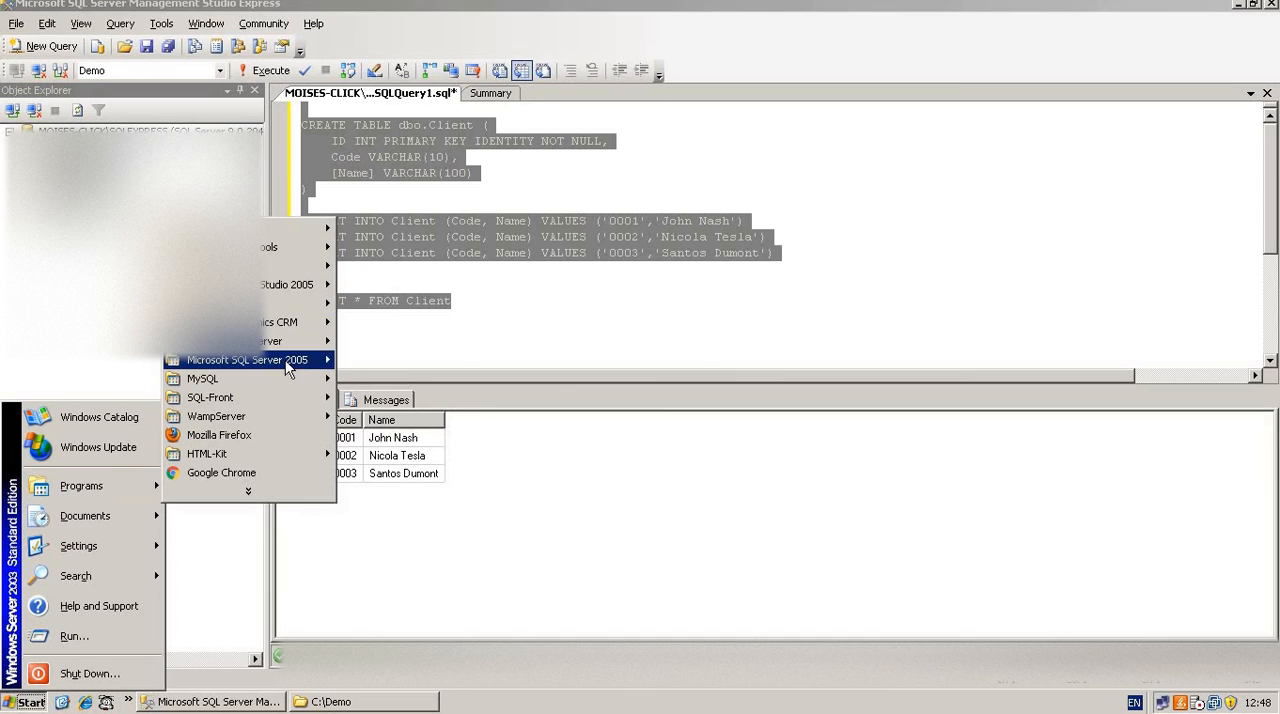
pyautogui.moveTo(288, 370)
pyautogui.click(415, 378)
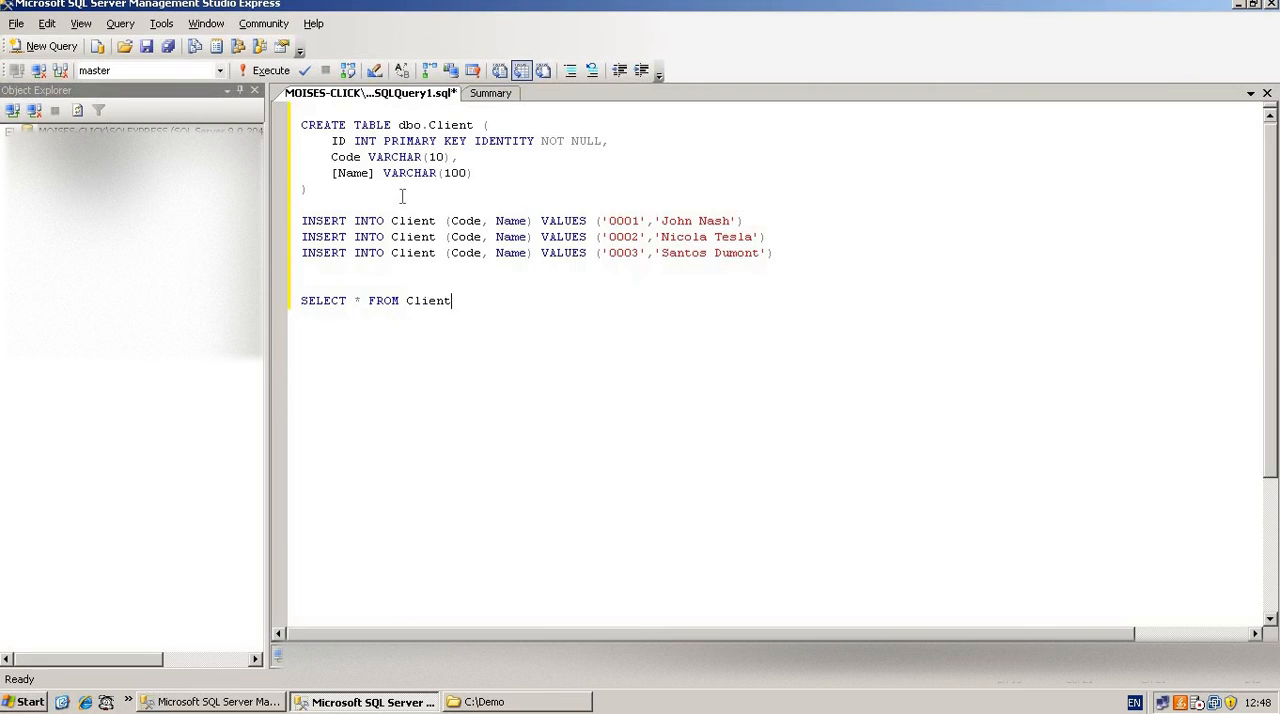
# Try a stored query shortcut on the table name Client in the SELECT statement
pyautogui.doubleClick(428, 300)
pyautogui.press('F5')
# Switch the query's active database to Demo and hide the results pane
pyautogui.click(132, 74)
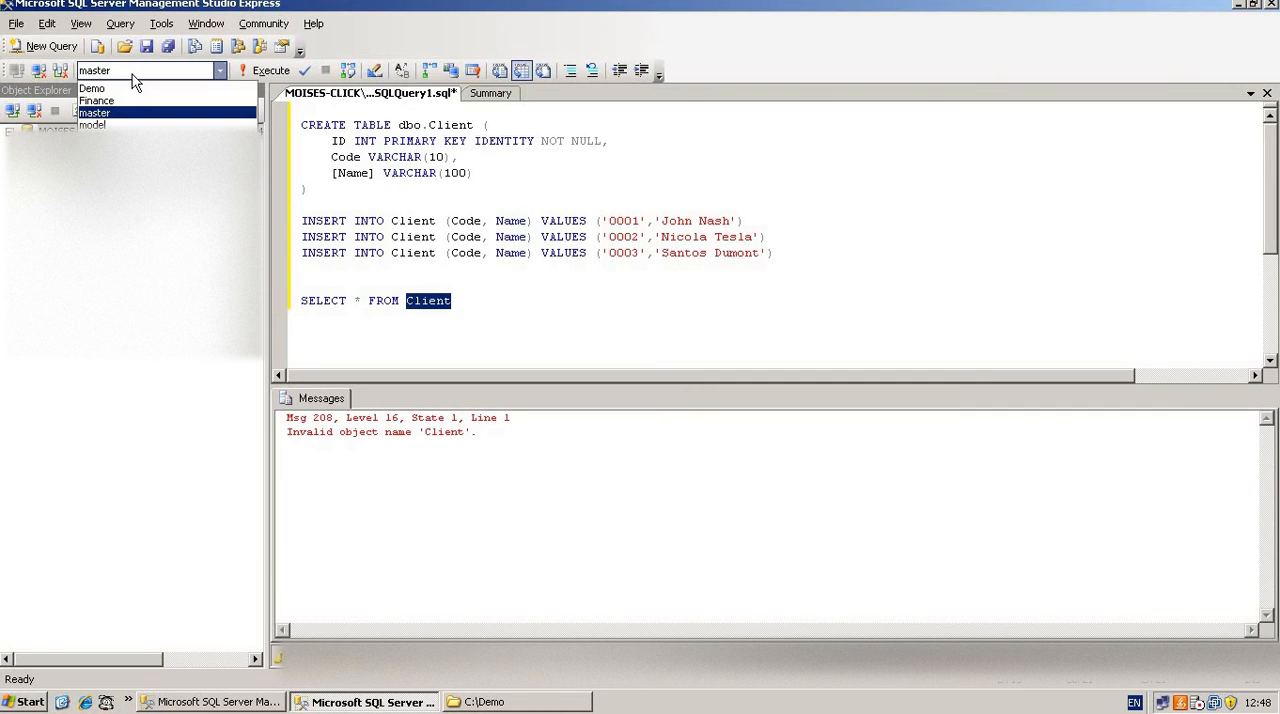
pyautogui.click(133, 75)
pyautogui.click(404, 196)
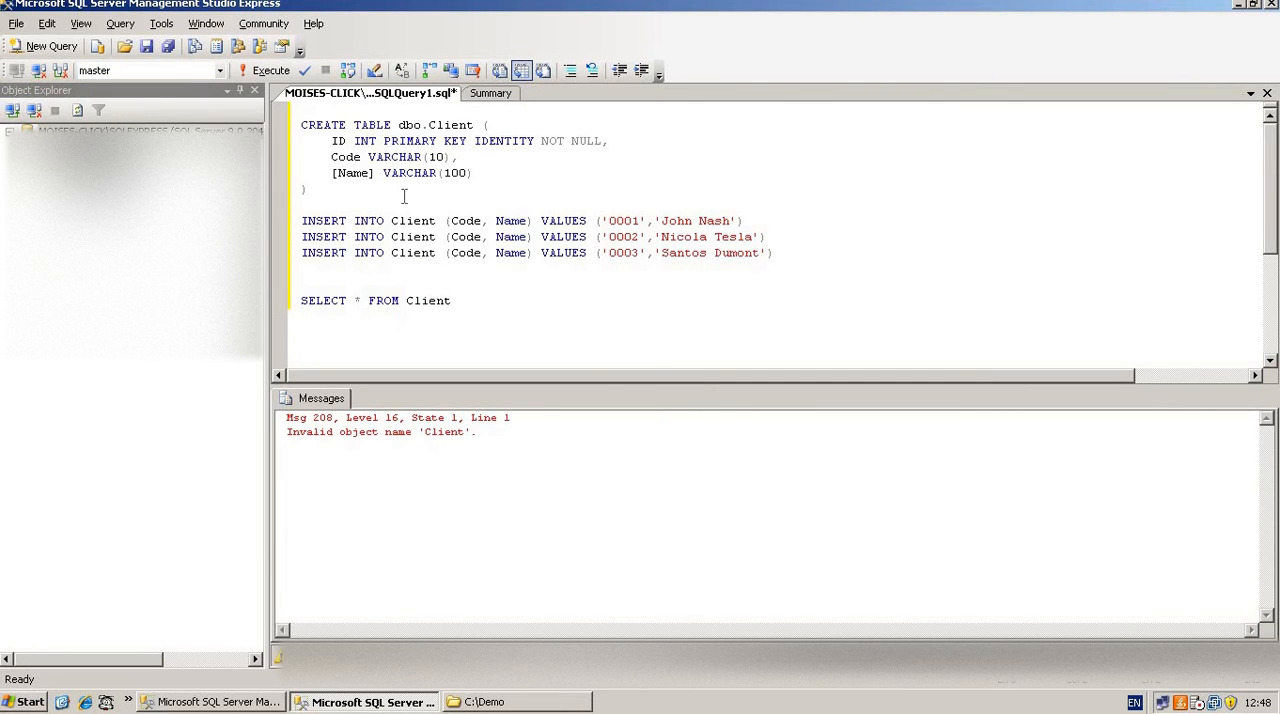
pyautogui.click(141, 74)
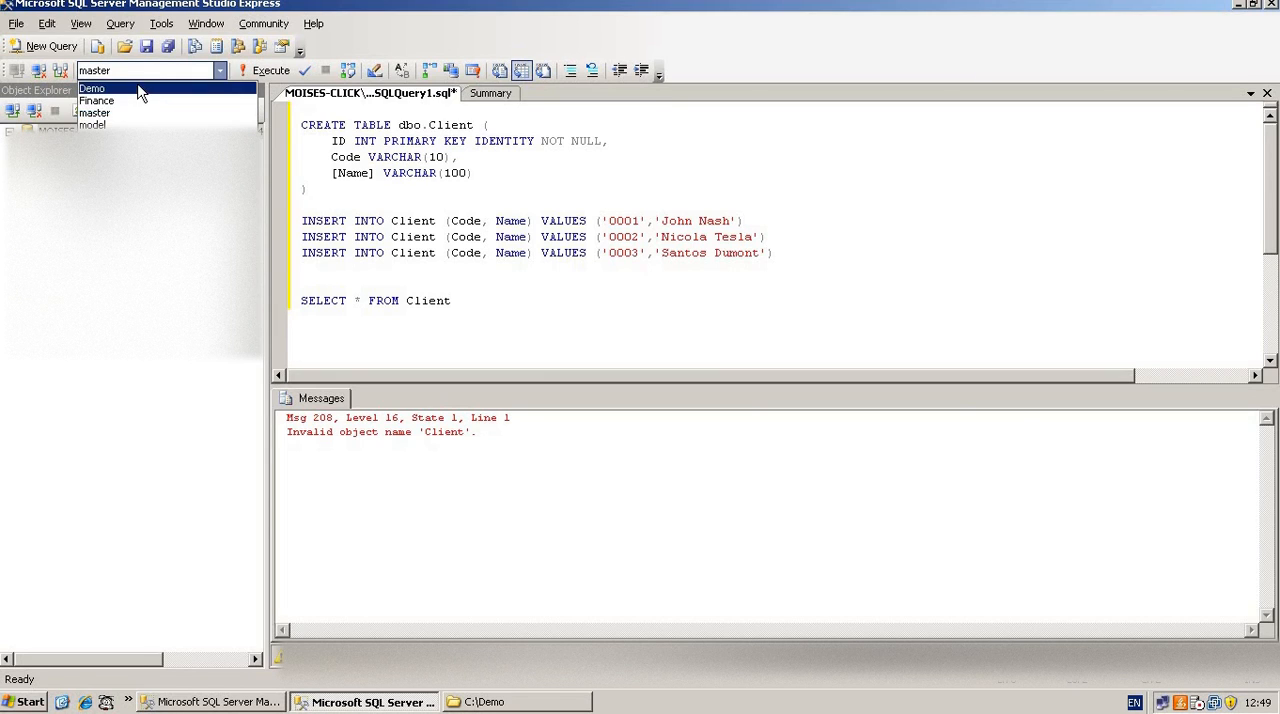
pyautogui.click(140, 86)
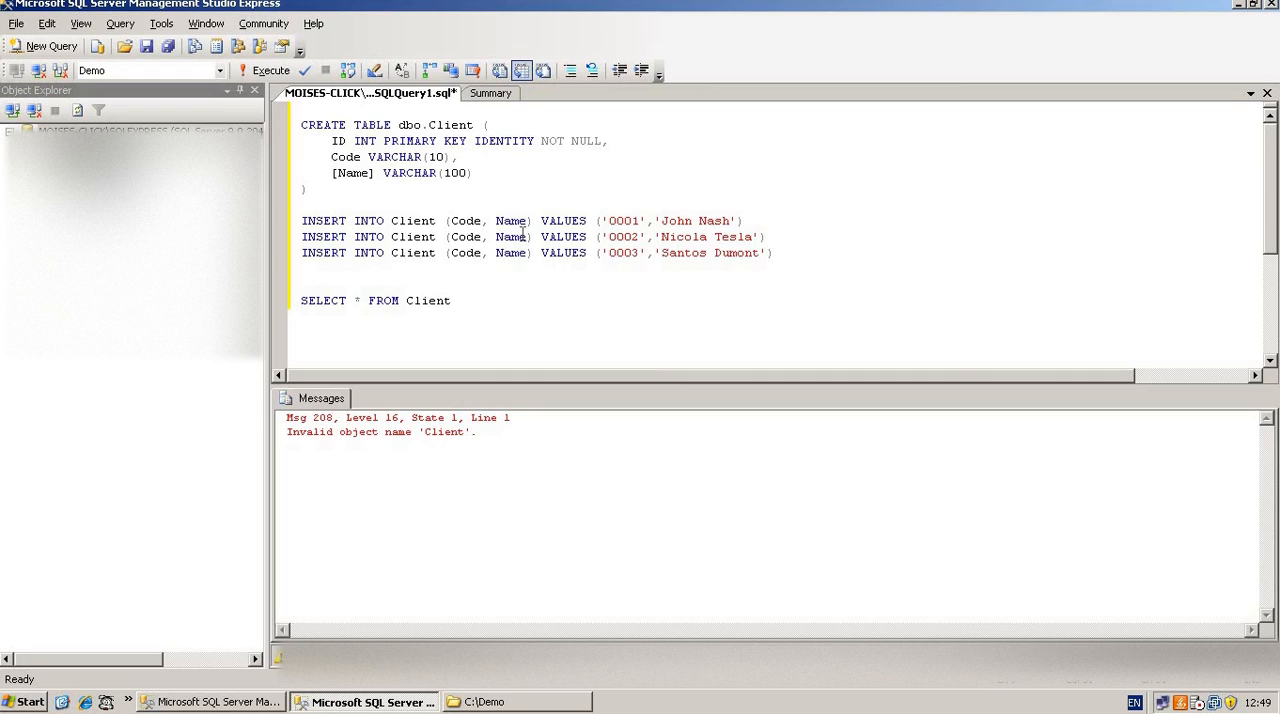
pyautogui.hotkey('ctrl', 'r')
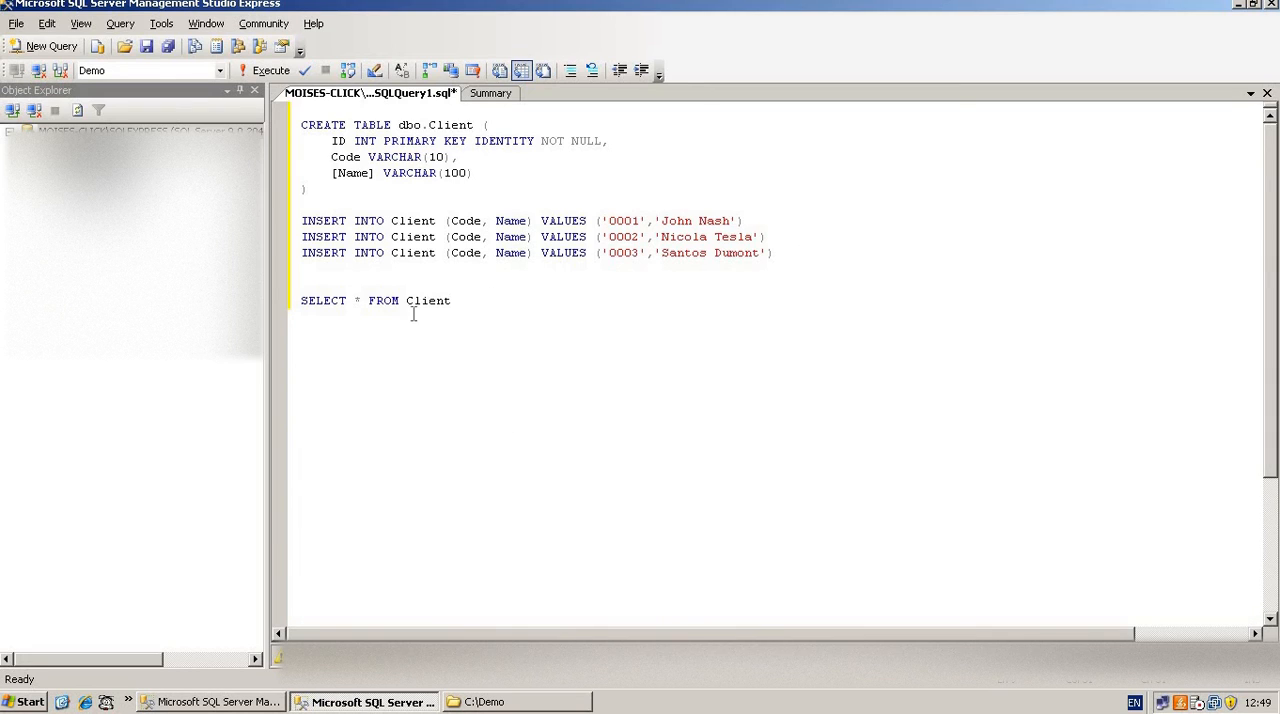
# Run the stored SELECT * FROM and SELECT COUNT(0) FROM query shortcuts on the table name Client in the first INSERT statement
pyautogui.doubleClick(415, 226)
pyautogui.press('F5')
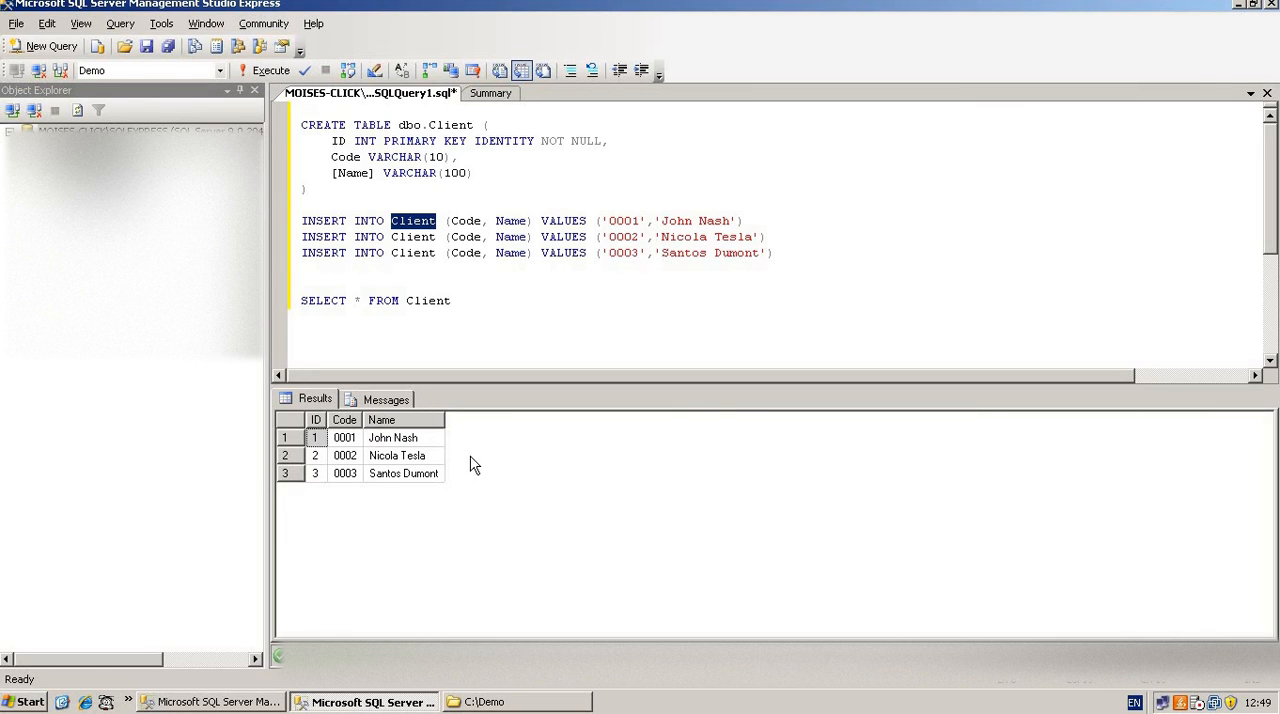
pyautogui.press('F5')
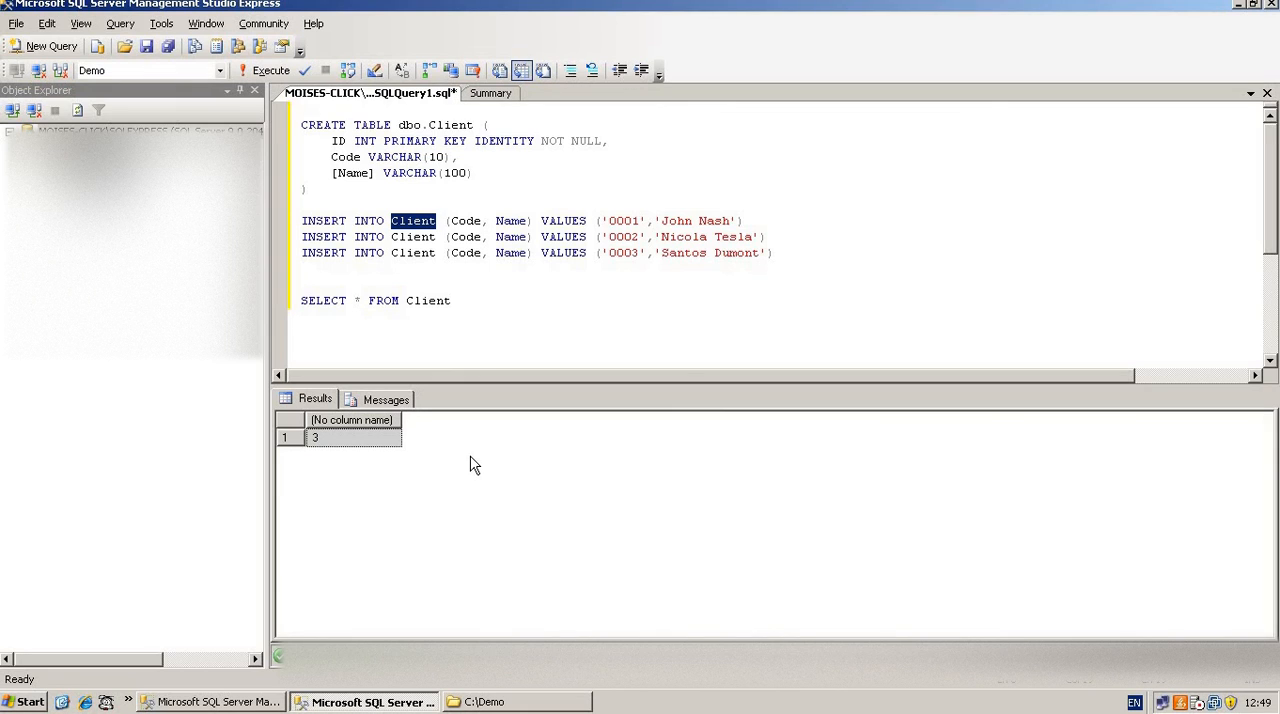